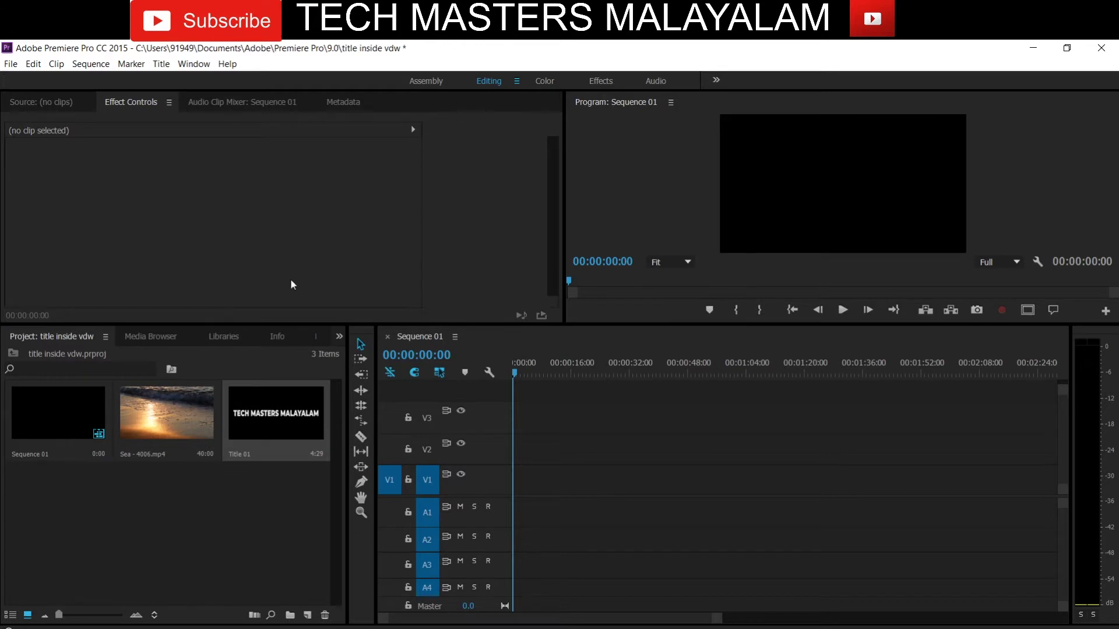
Place Sea - 4006.mp4 at the start of V1, keeping the existing sequence settings.
click(167, 425)
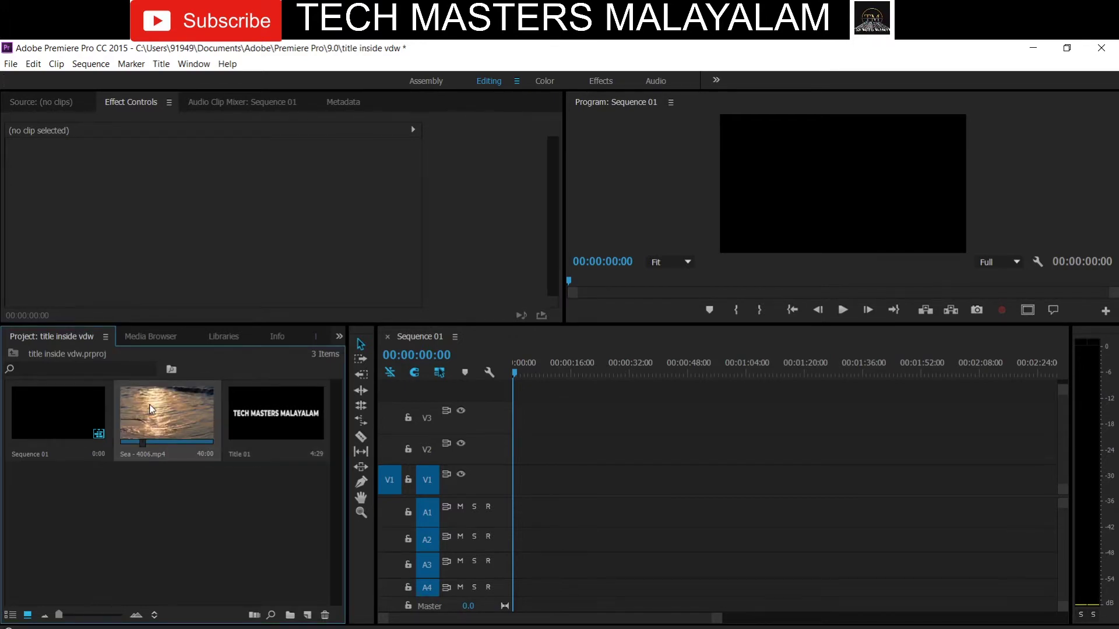
drag(155, 427, 509, 500)
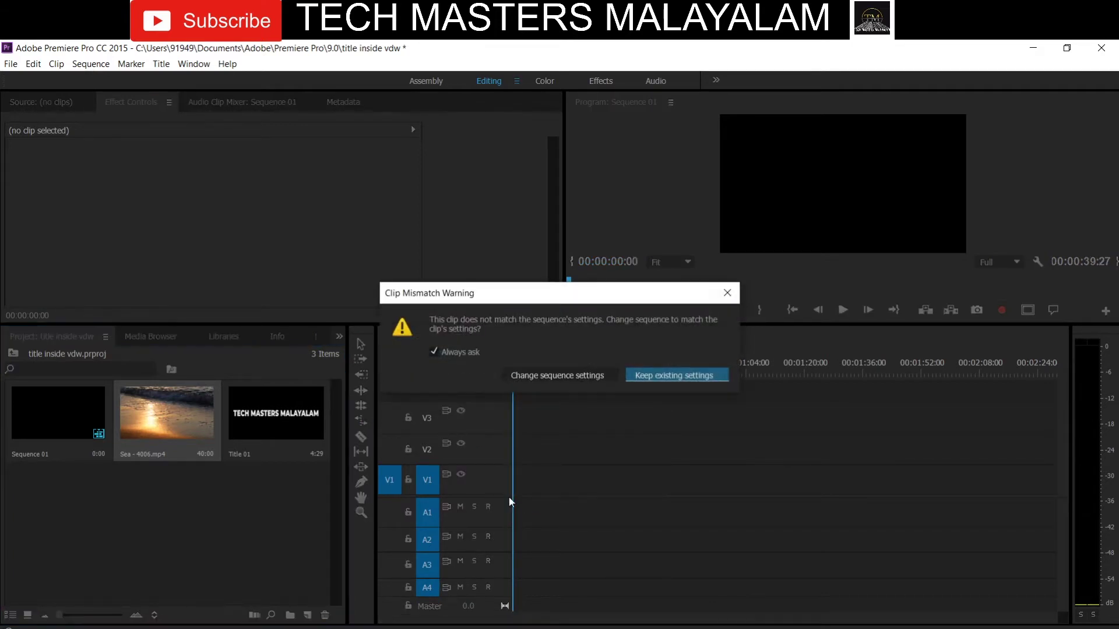
click(666, 377)
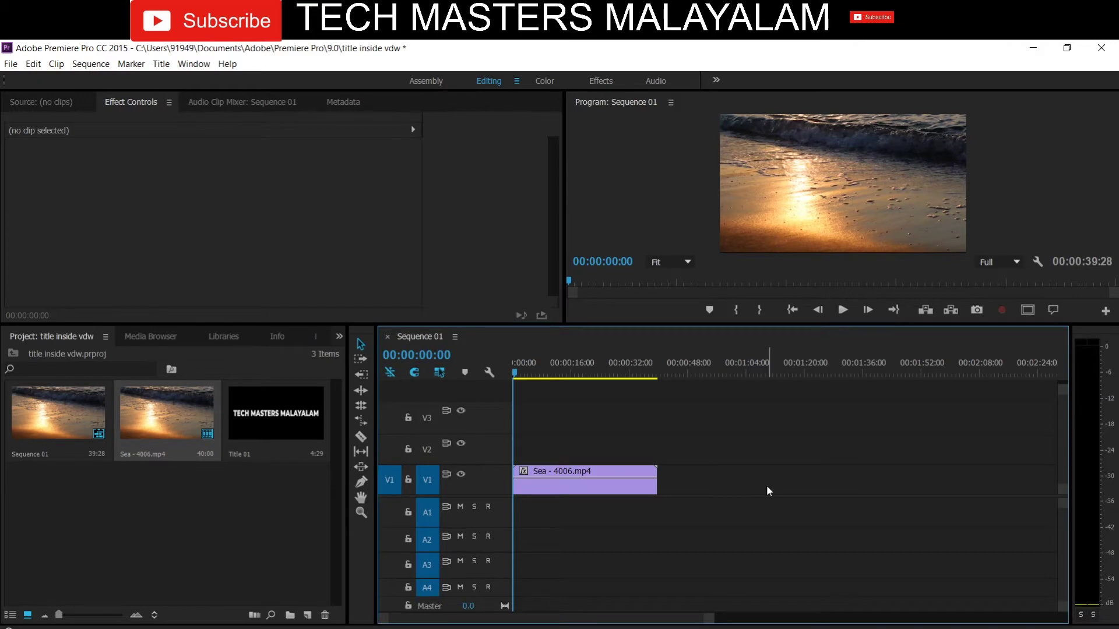
Play the sequence and enlarge the program preview to fill the workspace.
key(space)
click(710, 232)
key(grave)
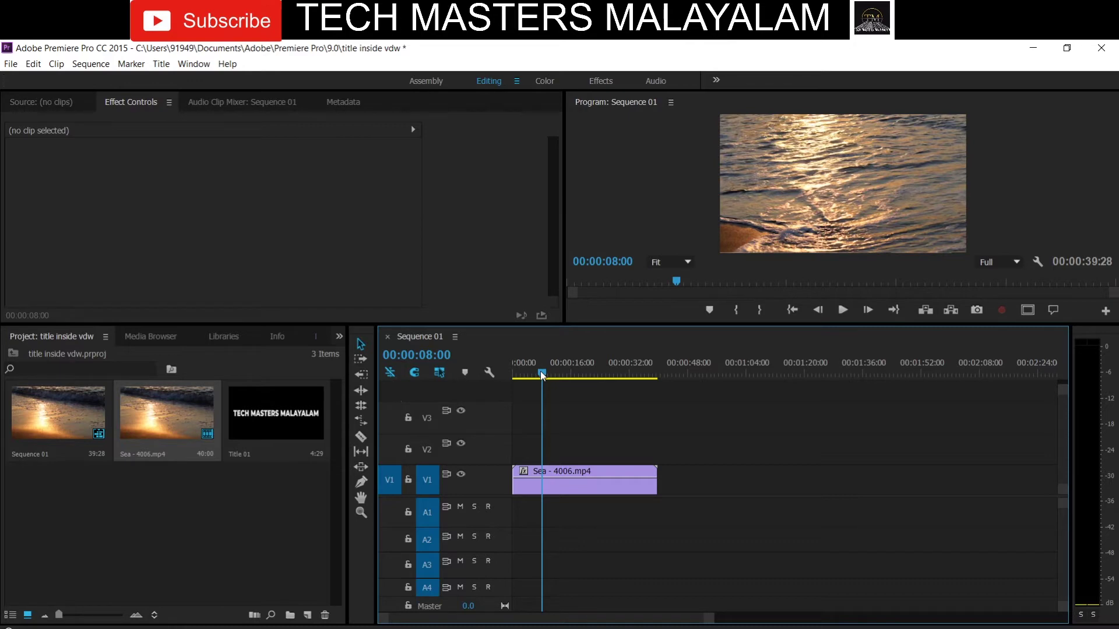
key(Home)
right_click(224, 413)
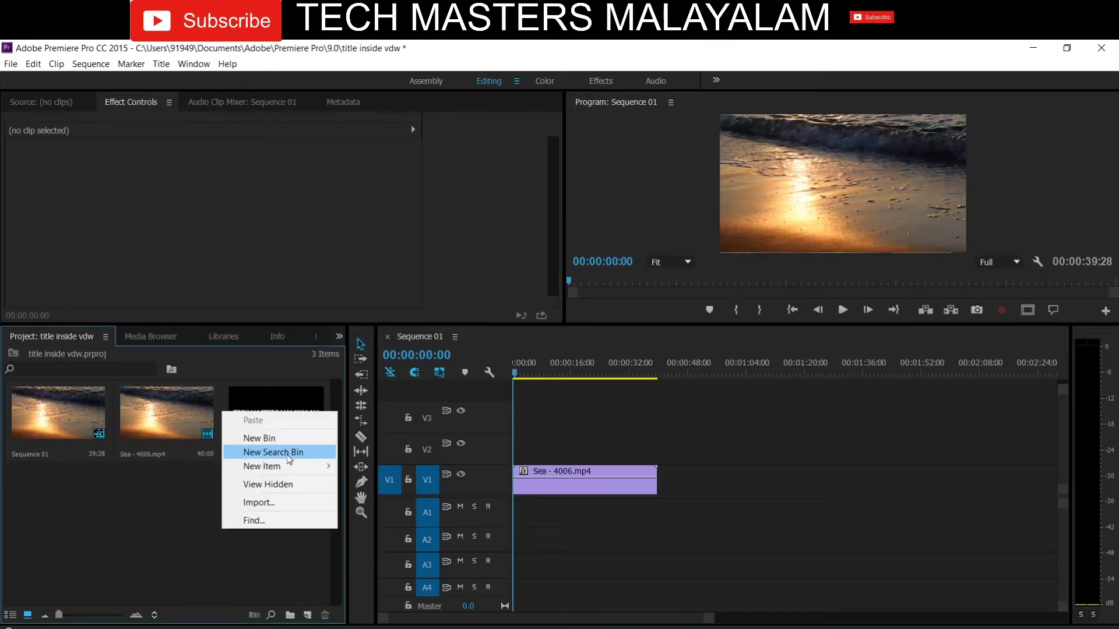
mouse_move(280, 466)
click(372, 501)
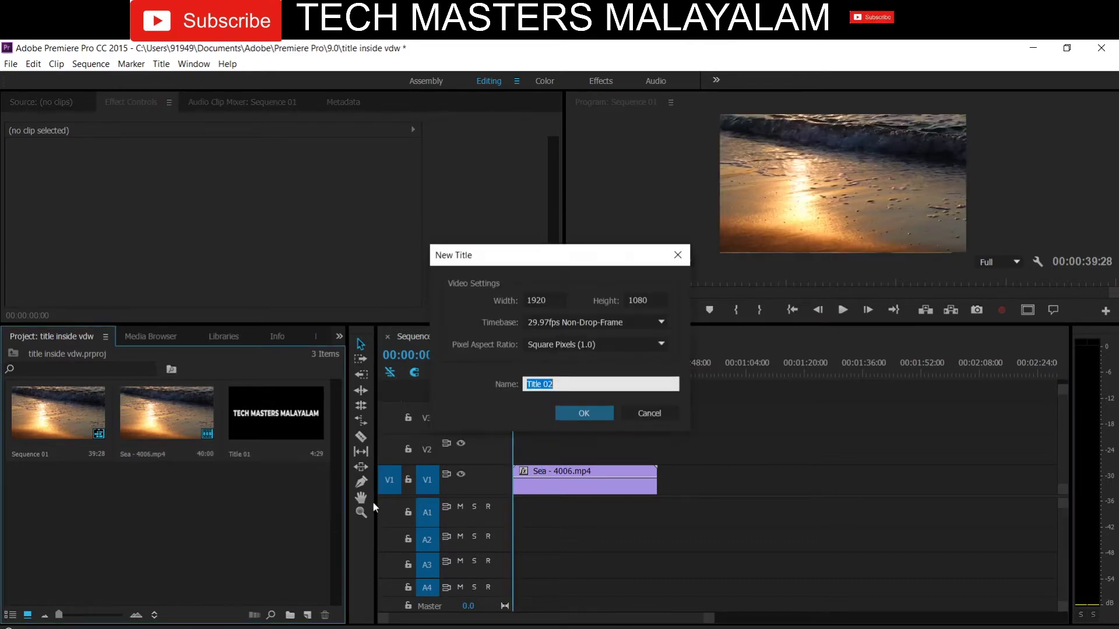
click(595, 413)
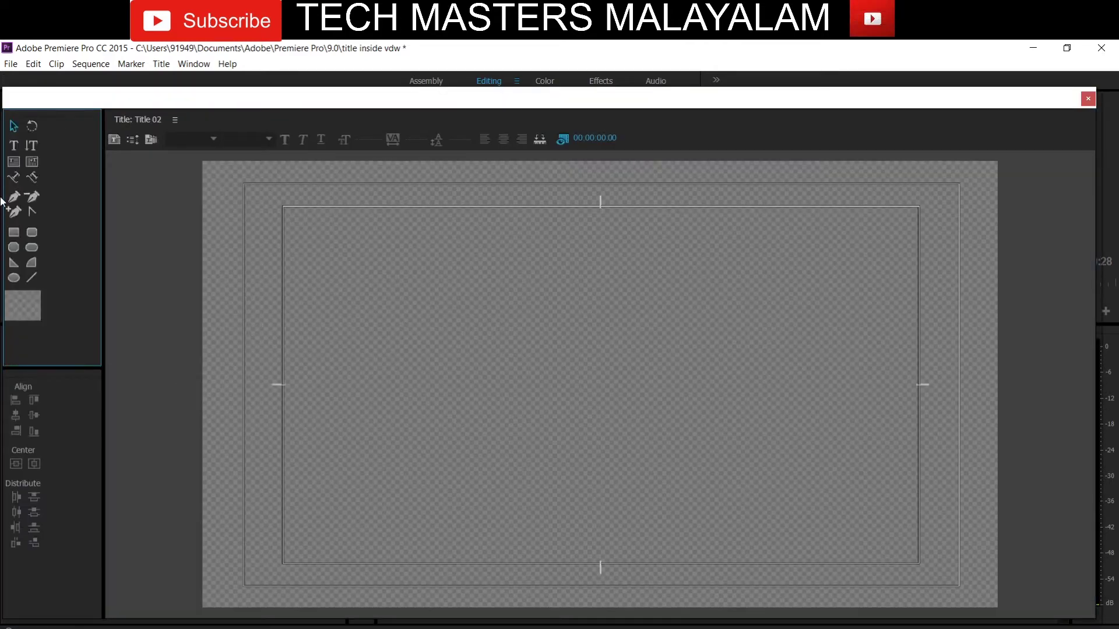
click(18, 147)
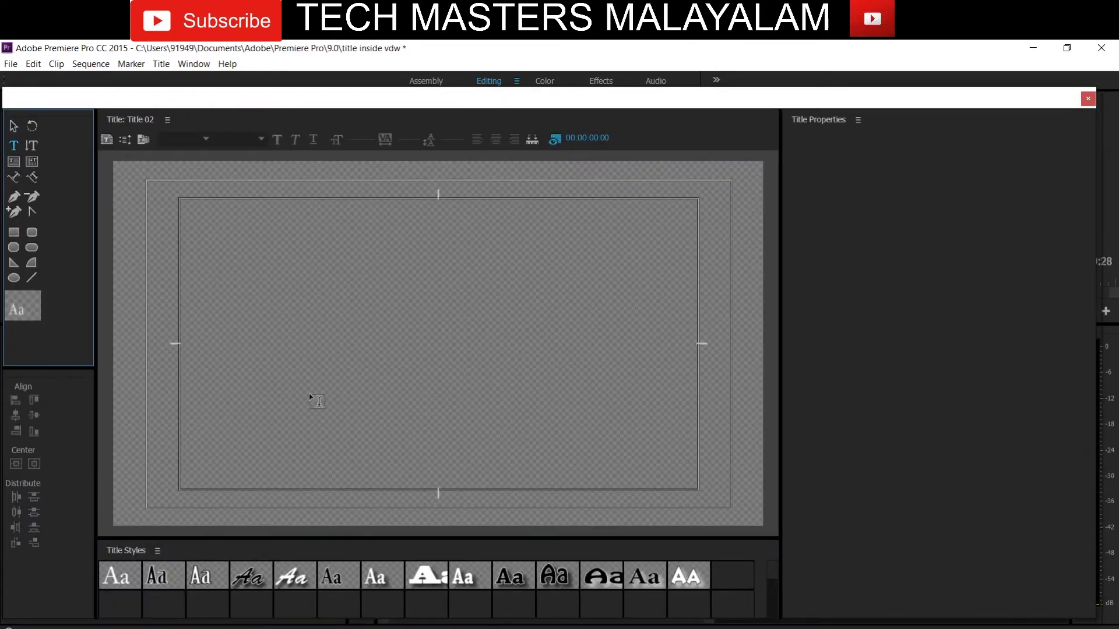
click(192, 326)
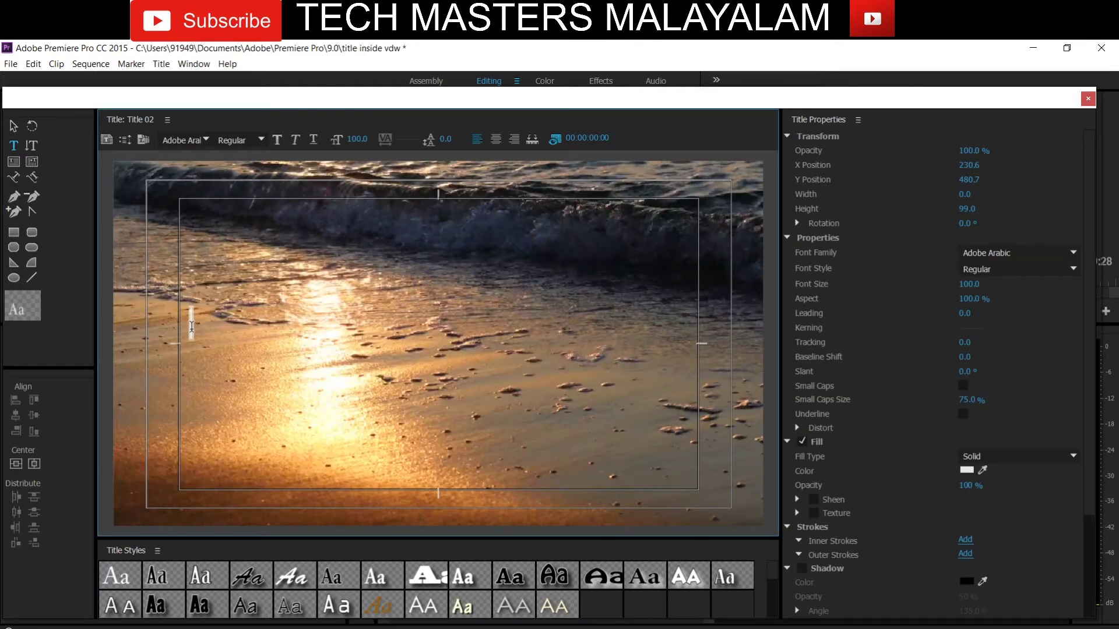
text(EBHFUBNWHRVRTE)
click(1088, 100)
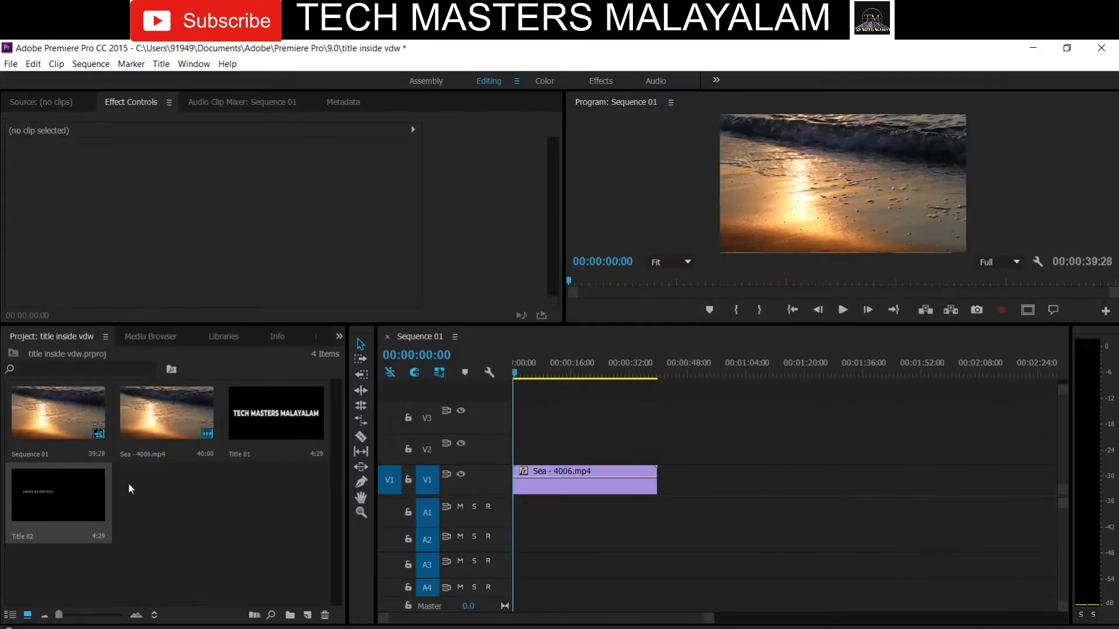
click(43, 509)
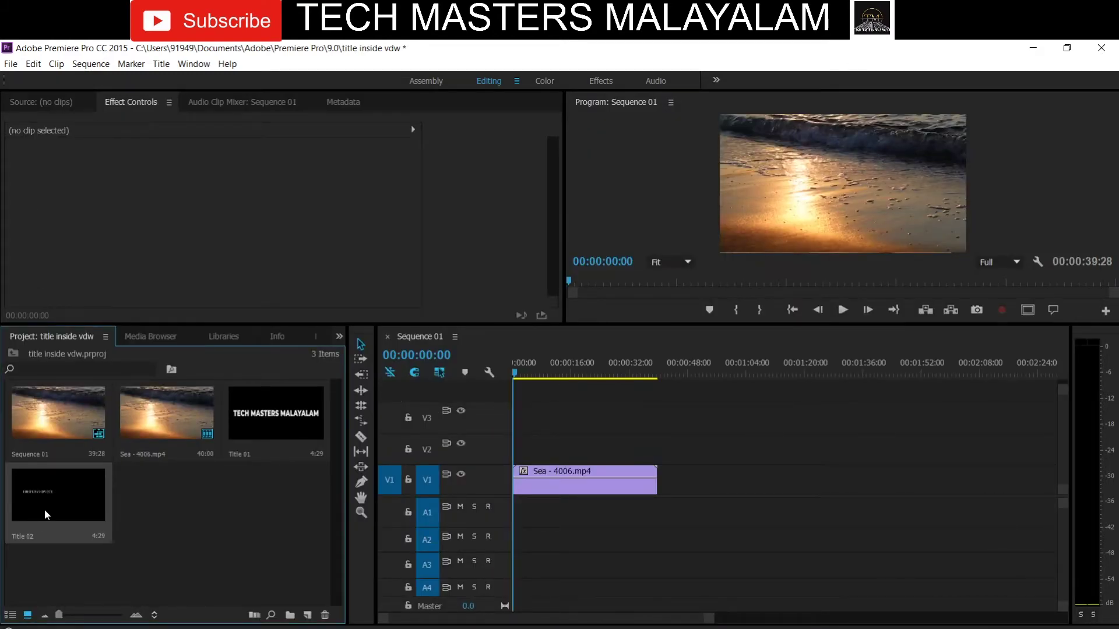
key(Delete)
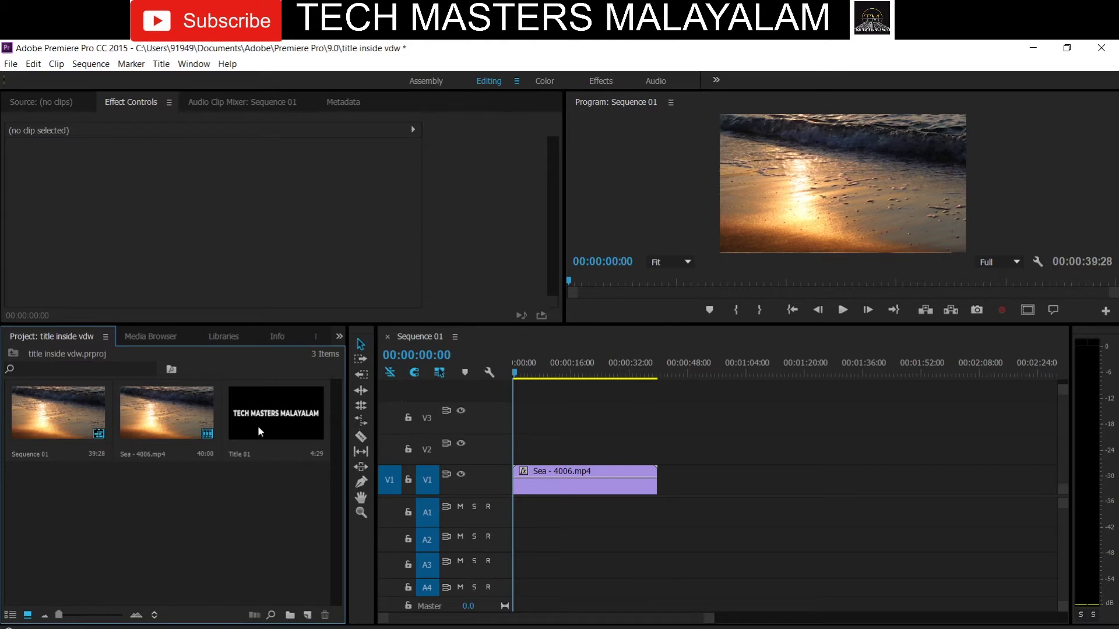
click(274, 415)
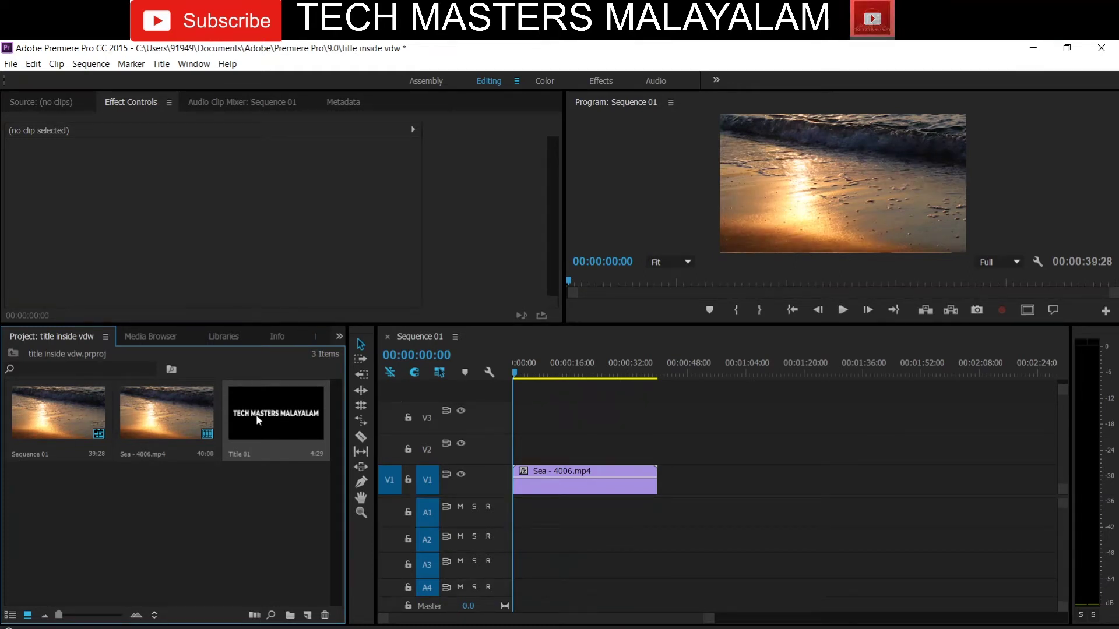
Put Title 01 on V2, stretch it to the sea clip's length, and play it back.
mouse_move(250, 414)
mouse_down()
mouse_move(473, 411)
mouse_move(514, 454)
mouse_up()
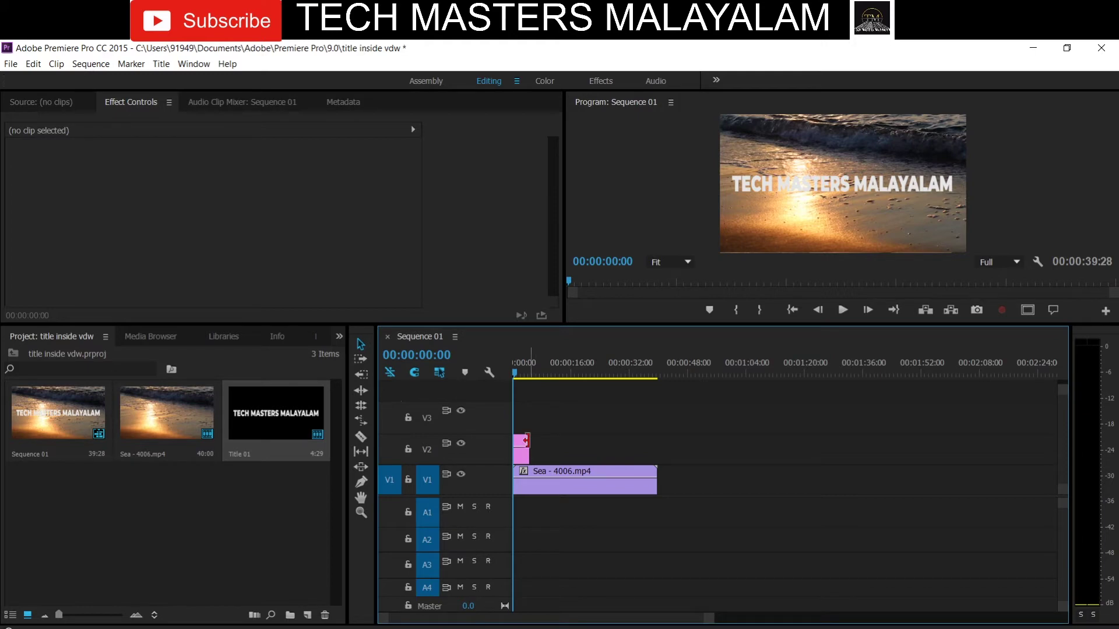
drag(522, 452, 657, 460)
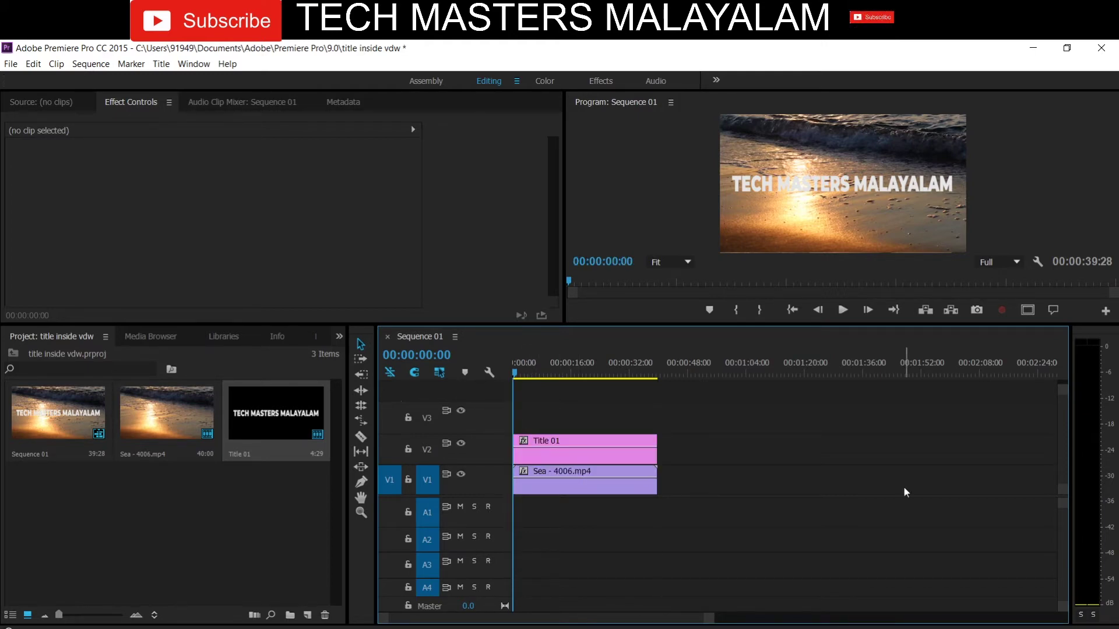
key(space)
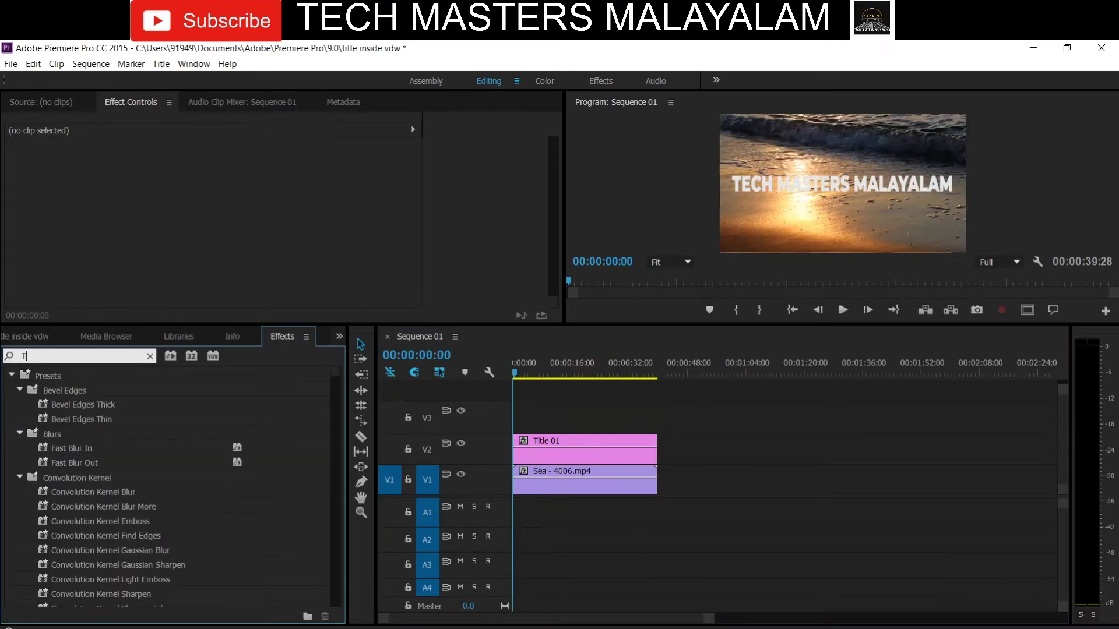
Find the Track Matte Key effect and apply it to the Sea - 4006.mp4 clip on V1.
text(RACK MAT)
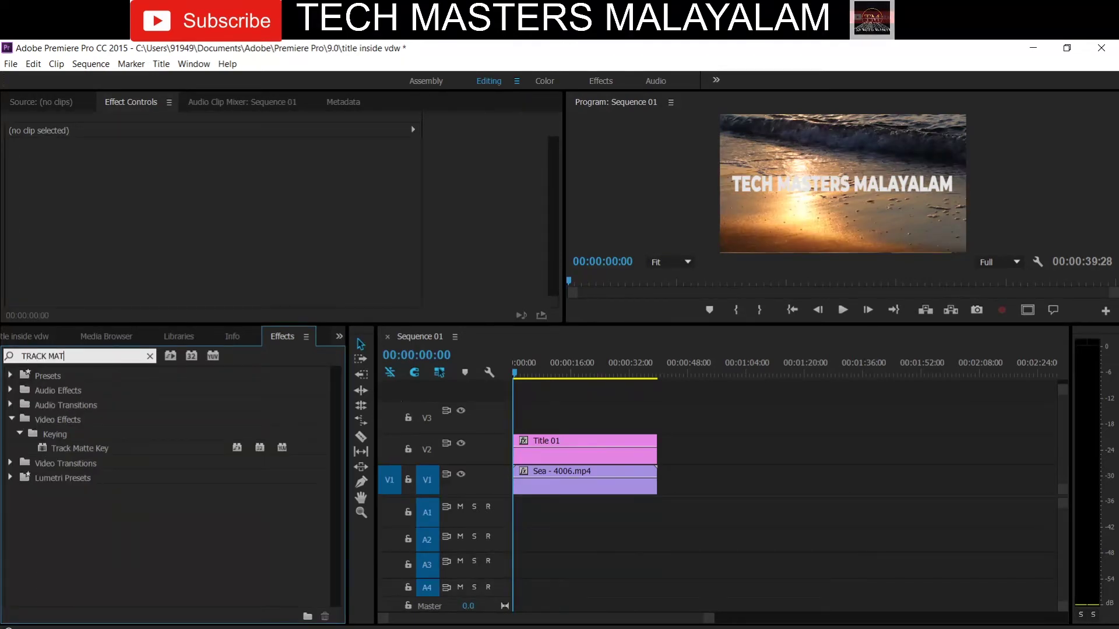
text(TE)
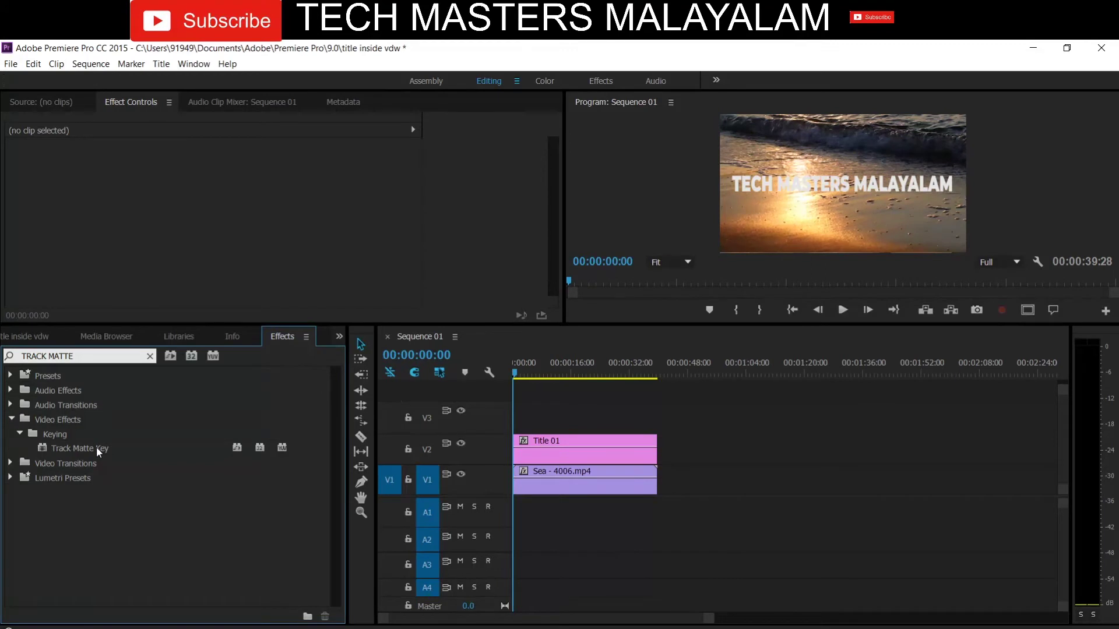
drag(96, 447, 512, 481)
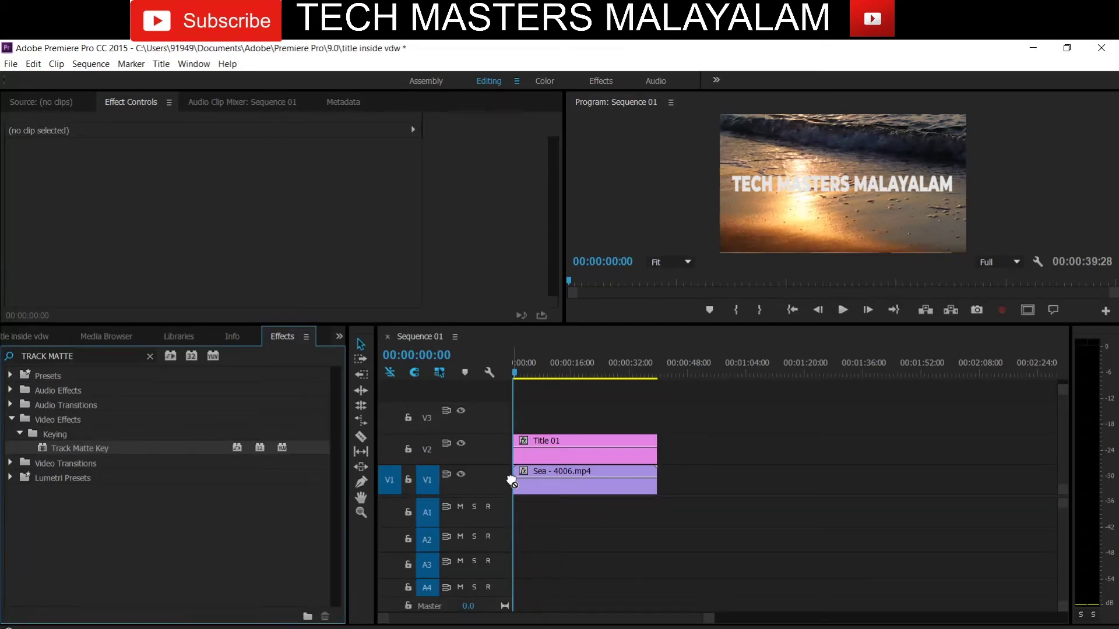
drag(512, 482, 555, 482)
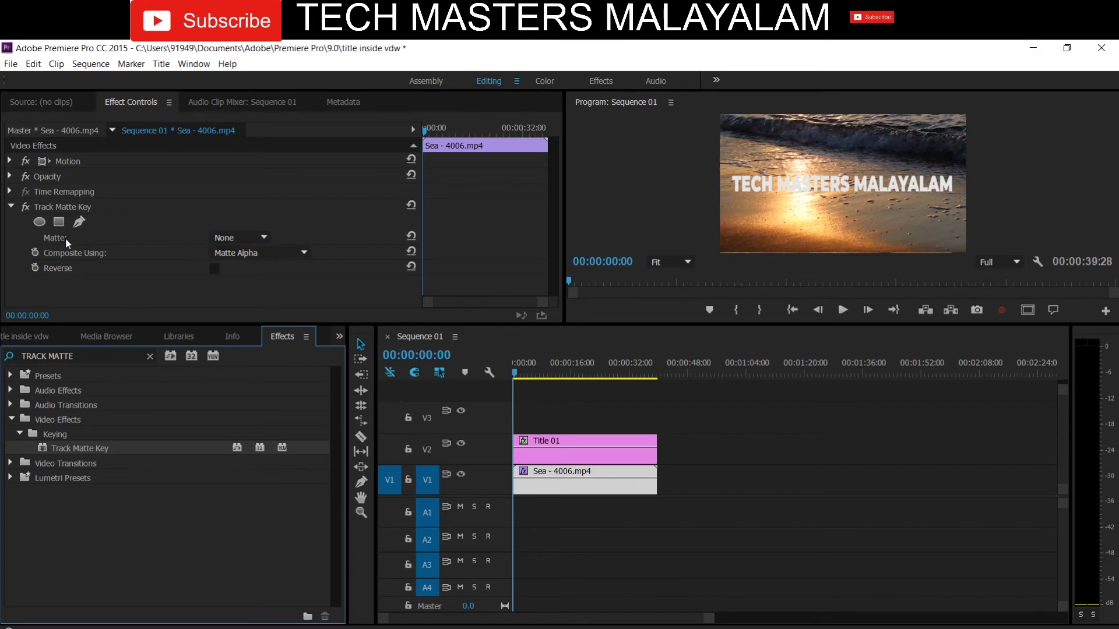
Set the Track Matte Key matte to Video 2, then preview the result full-size.
click(252, 236)
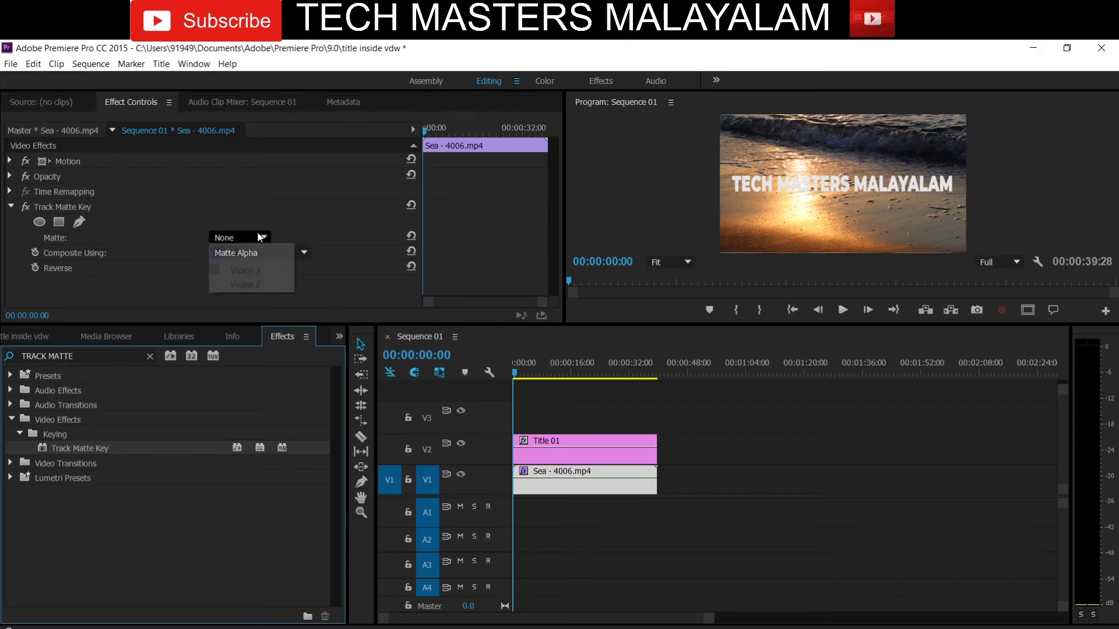
click(245, 283)
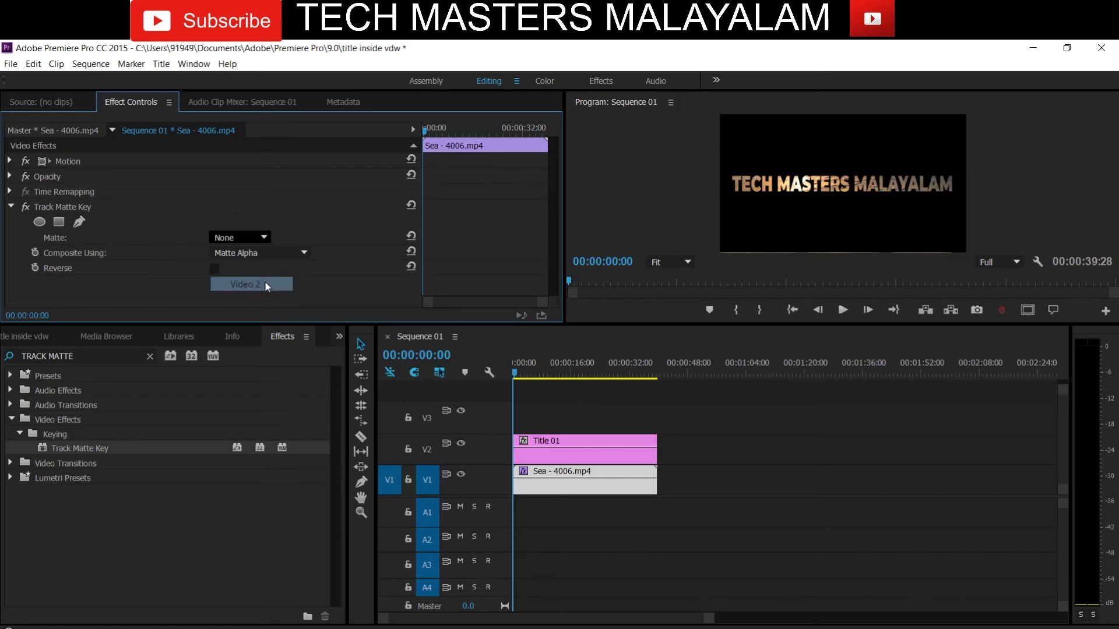
click(724, 197)
key(grave)
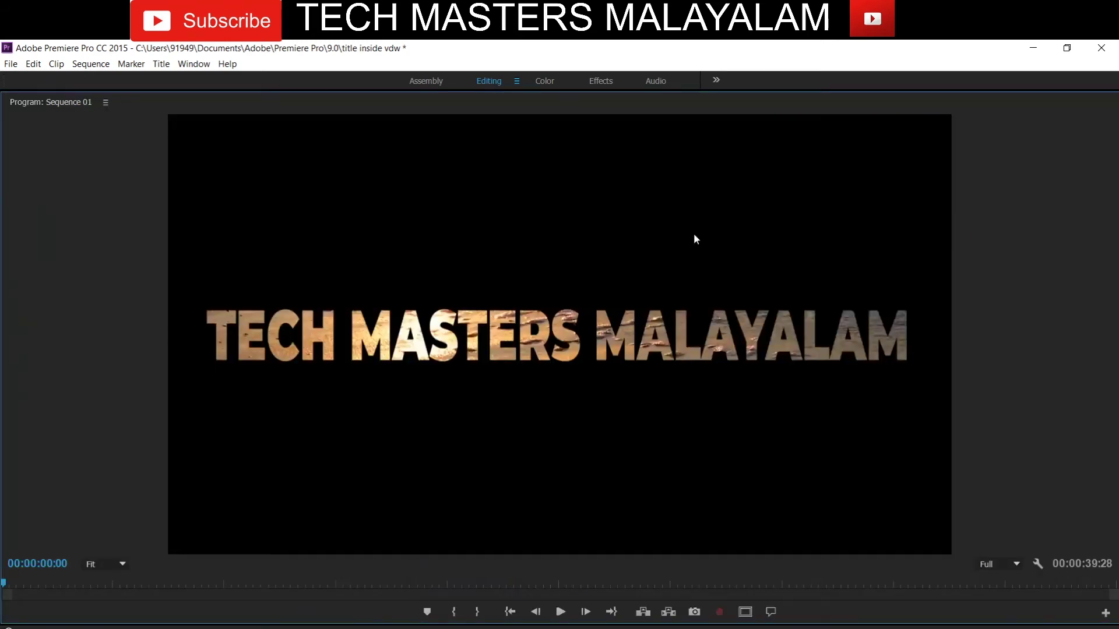
key(space)
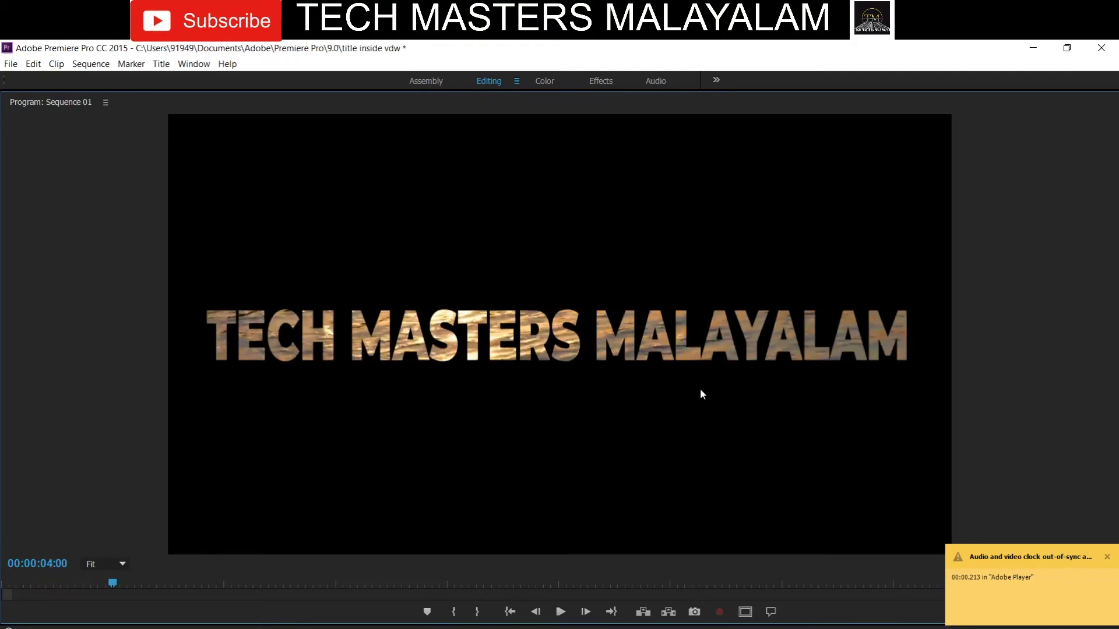
key(grave)
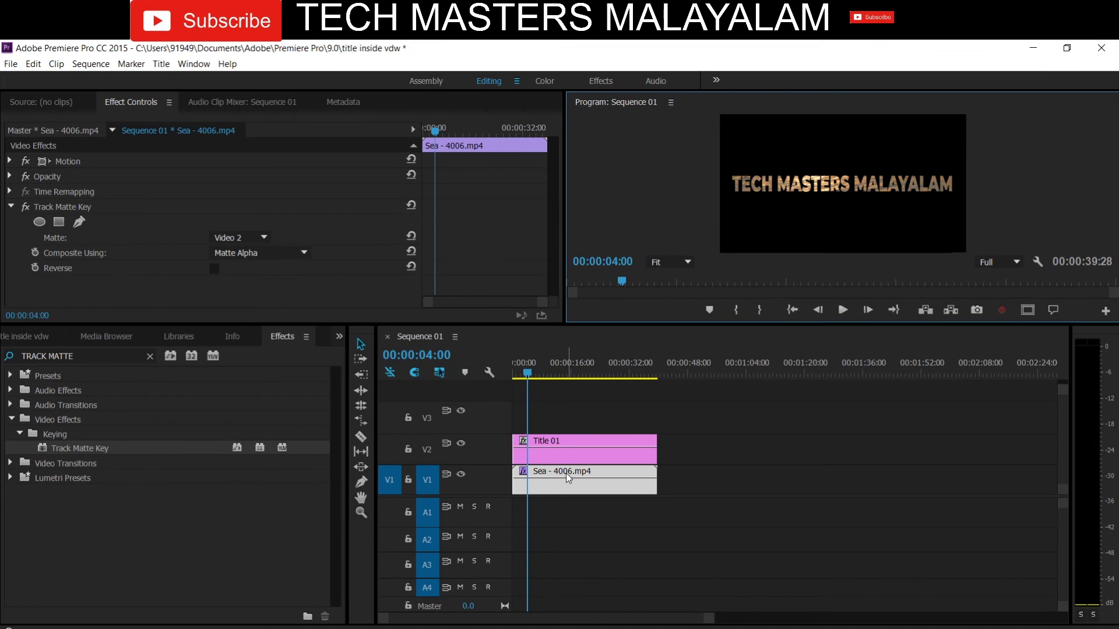
Play the finished sequence with the program preview maximized, showing sea inside the letters.
drag(565, 473, 554, 515)
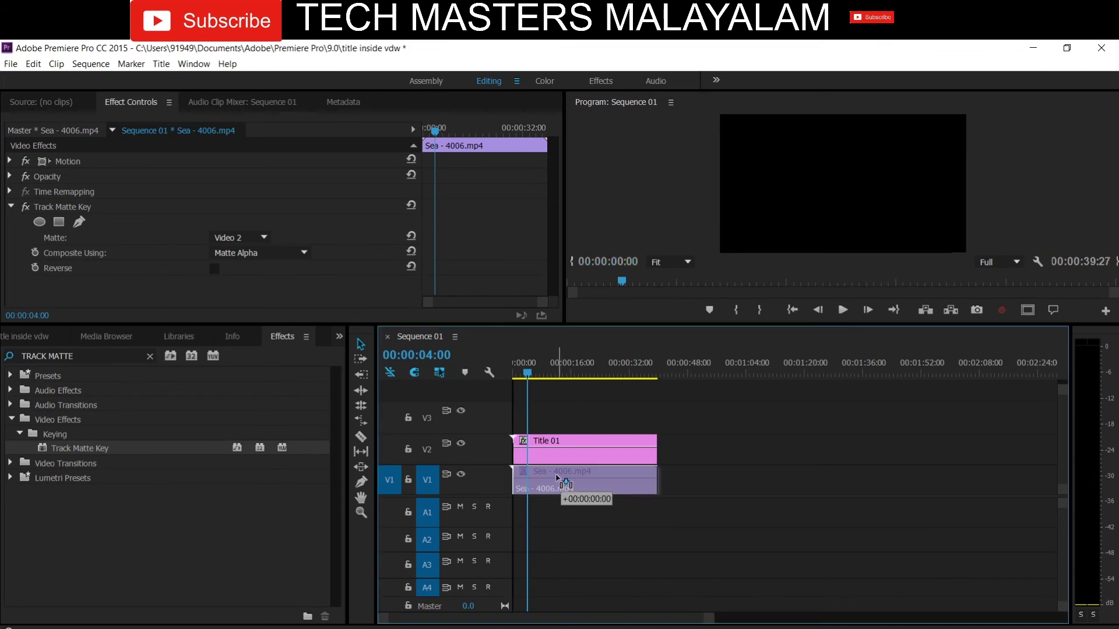
drag(555, 515, 560, 476)
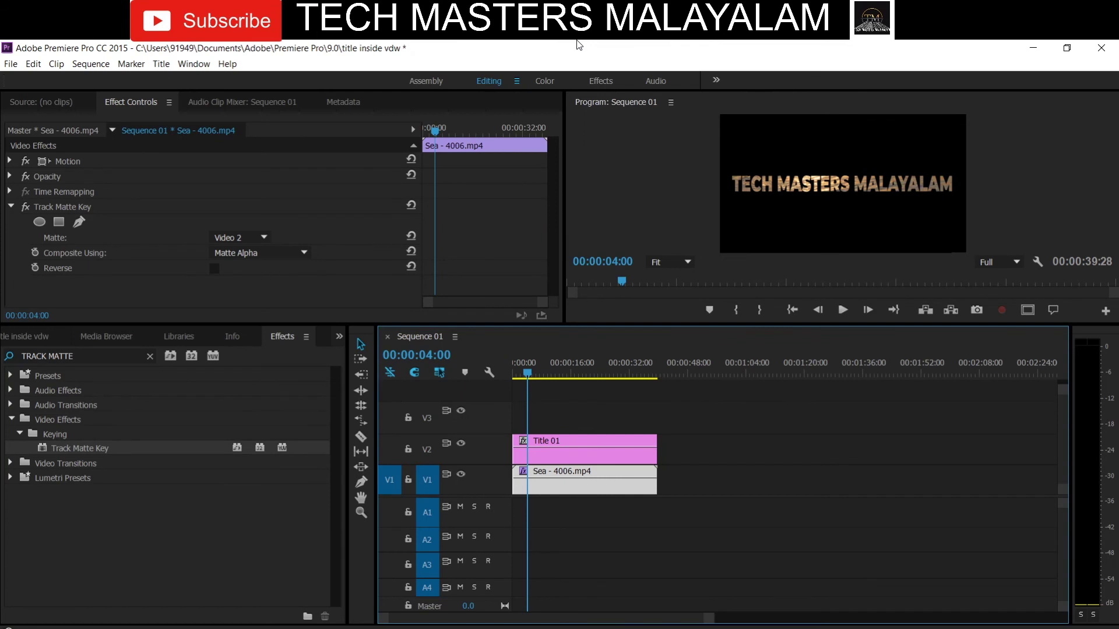
key(space)
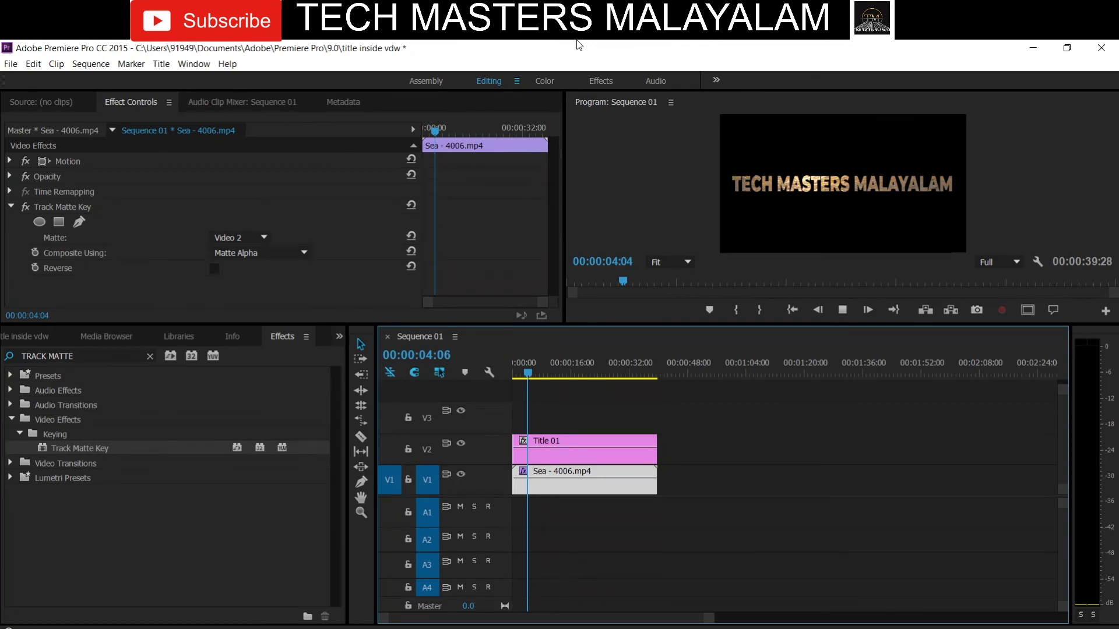
key(grave)
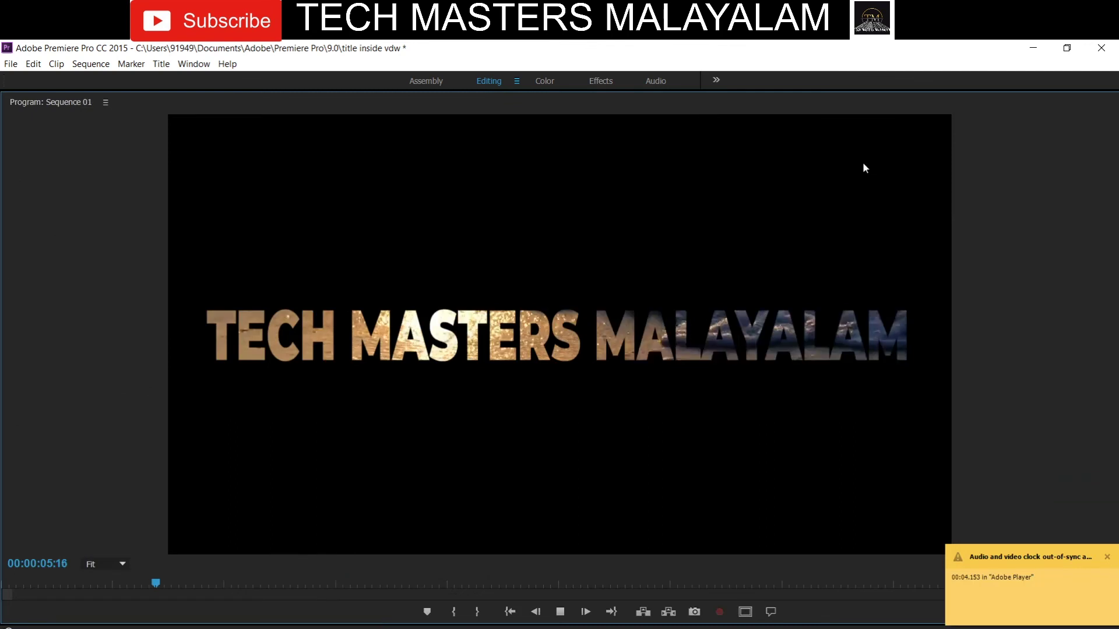